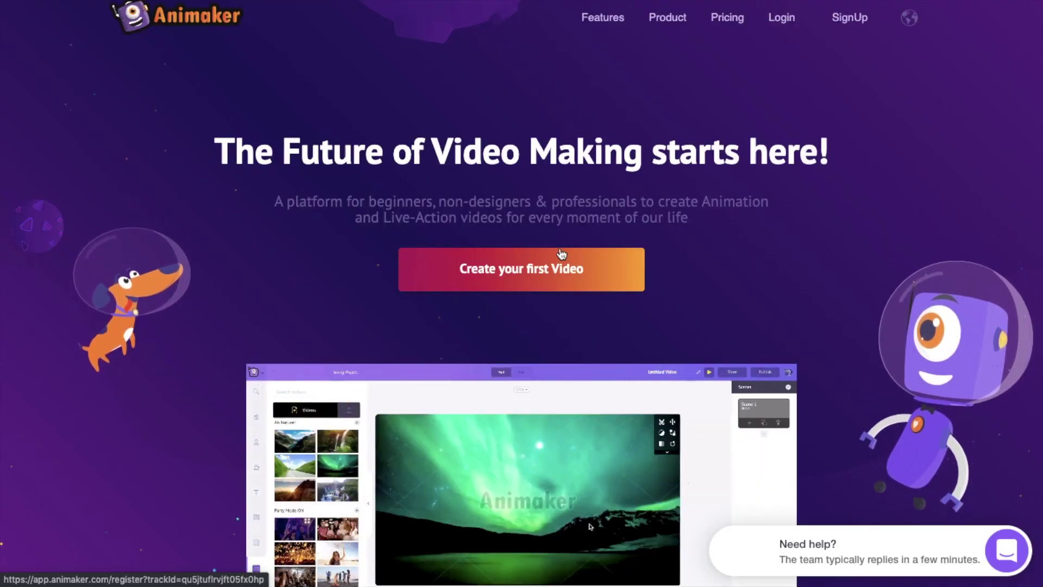
Step: Sign up from the homepage to reach the dashboard and show the creation options
{"action": "left_click", "coordinate": [561, 256]}
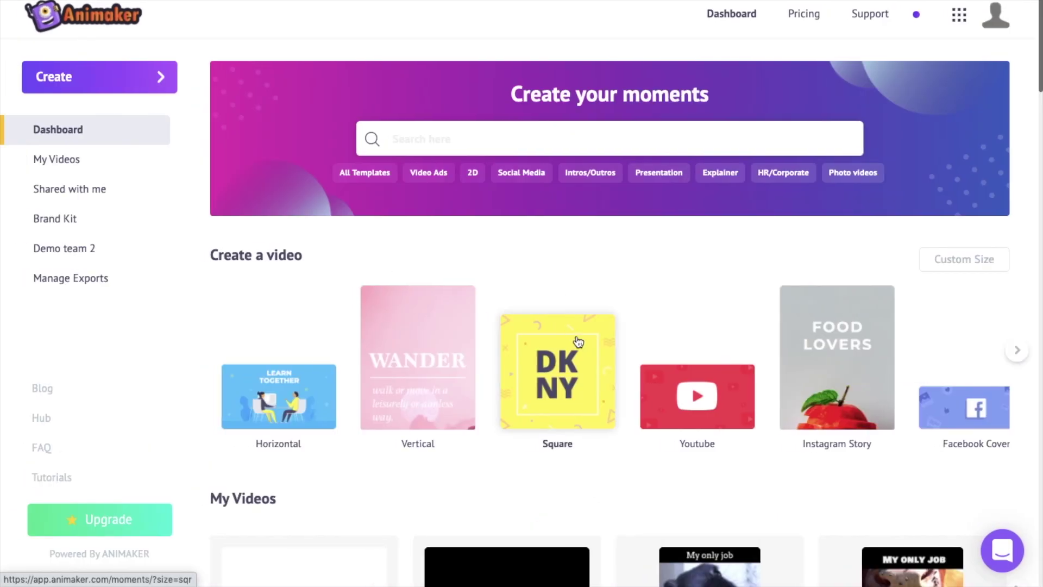
{"action": "scroll", "coordinate": [578, 342], "scroll_direction": "down", "scroll_amount": 5}
{"action": "scroll", "coordinate": [578, 342], "scroll_direction": "down", "scroll_amount": 4}
{"action": "scroll", "coordinate": [577, 342], "scroll_direction": "down", "scroll_amount": 5}
{"action": "scroll", "coordinate": [577, 342], "scroll_direction": "up", "scroll_amount": 5}
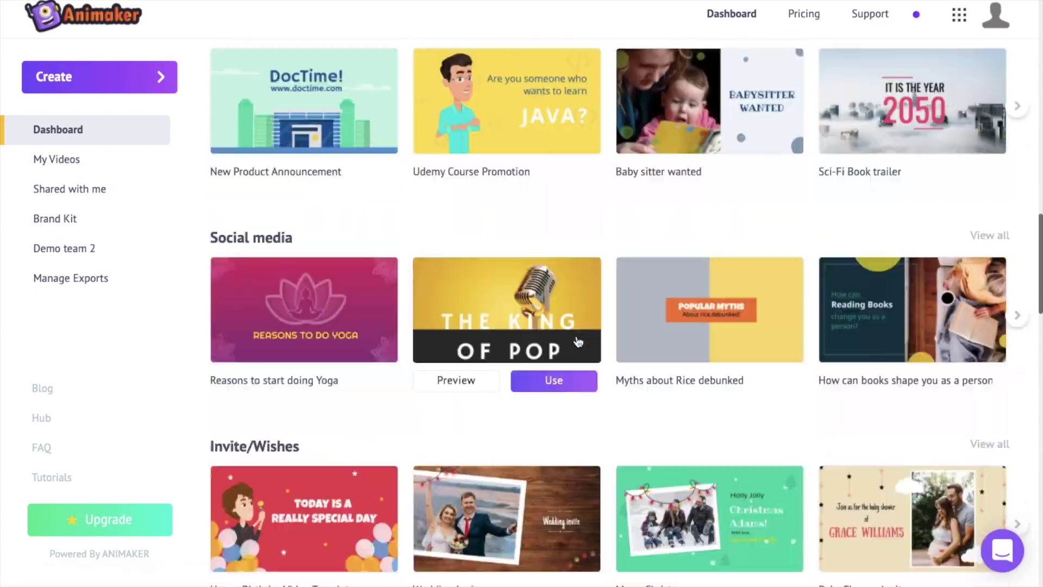
{"action": "scroll", "coordinate": [577, 342], "scroll_direction": "up", "scroll_amount": 10}
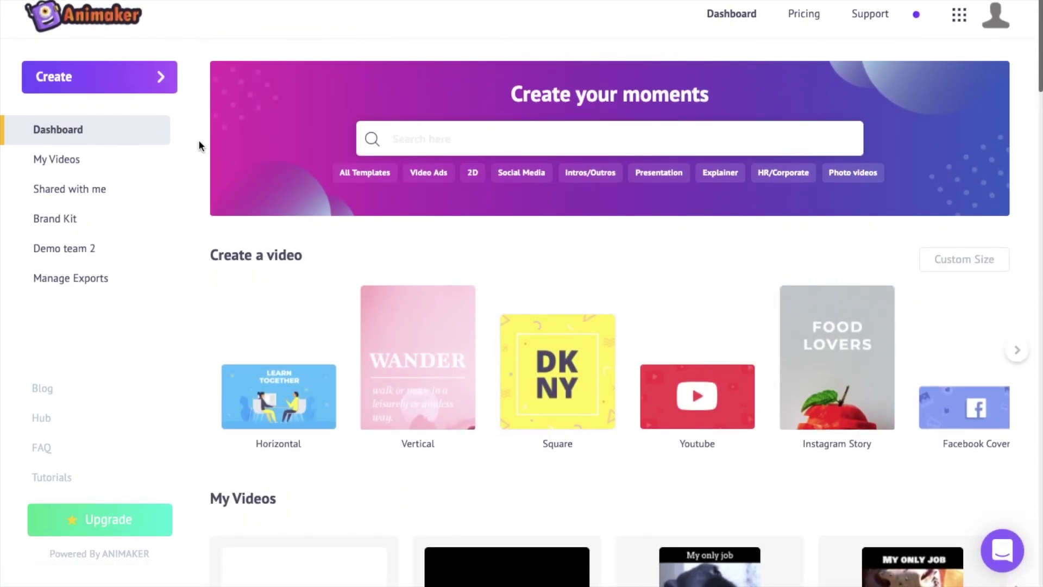
{"action": "left_click", "coordinate": [161, 76]}
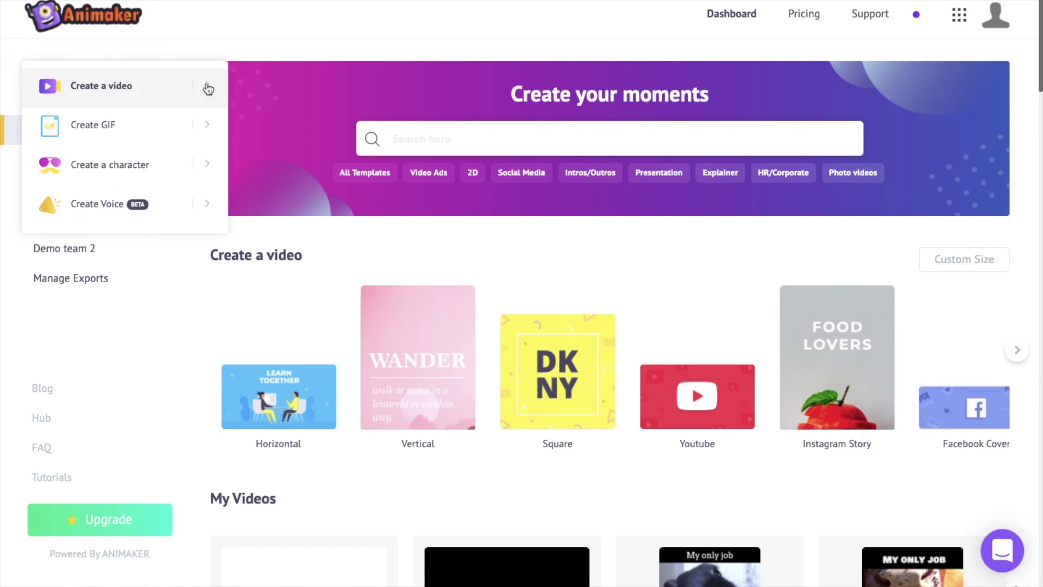
Step: Create a new video from Blank Page, opening 'Untitled Video' with an empty Scene 1
{"action": "left_click", "coordinate": [208, 89]}
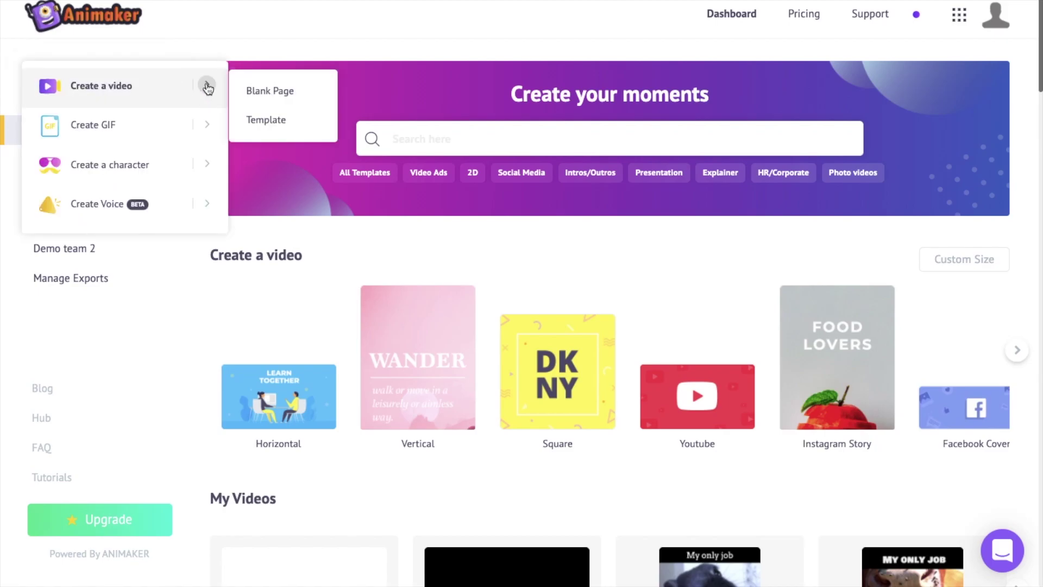
{"action": "left_click", "coordinate": [266, 94]}
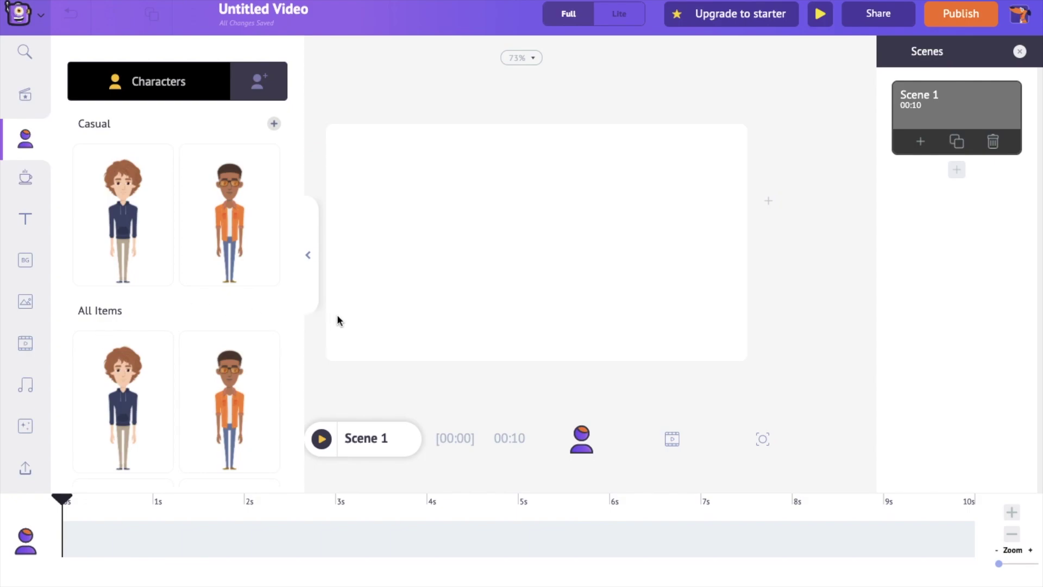
Step: Upload the 1:26 instruments .mp4 file from the computer into the uploads library
{"action": "left_click", "coordinate": [26, 469]}
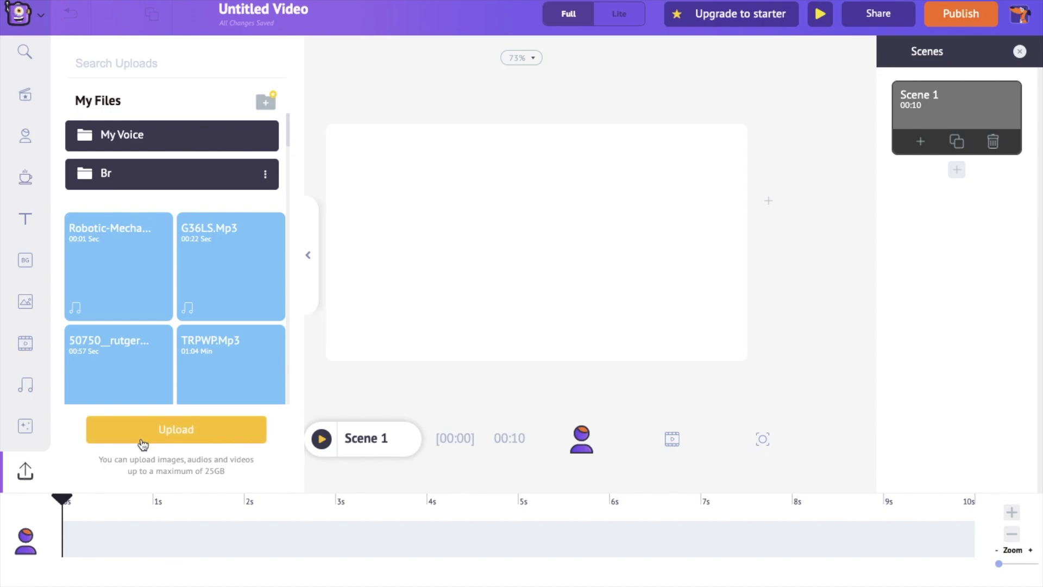
{"action": "left_click", "coordinate": [148, 436]}
{"action": "left_click", "coordinate": [571, 150]}
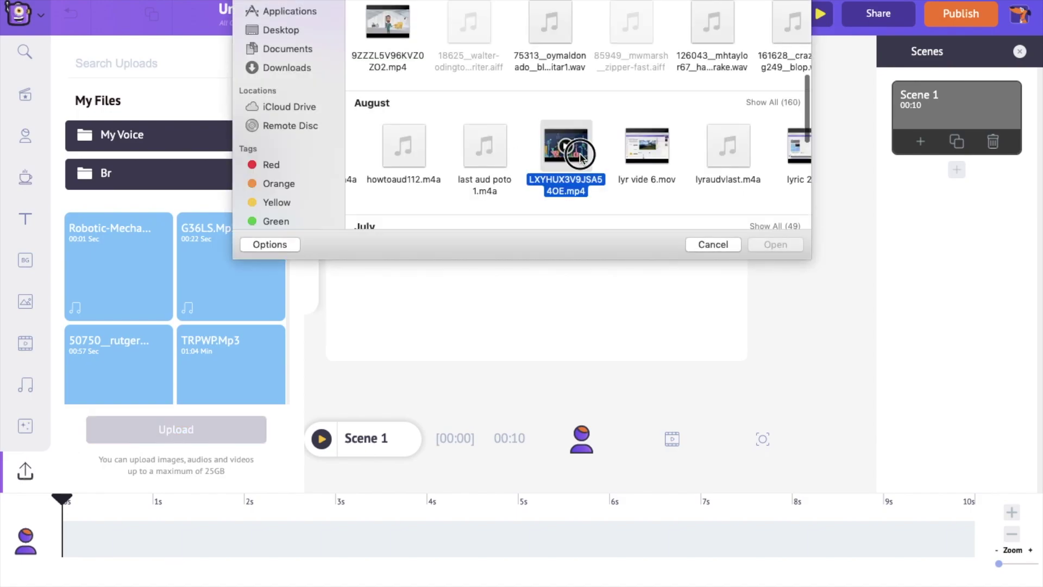
{"action": "left_click", "coordinate": [775, 249]}
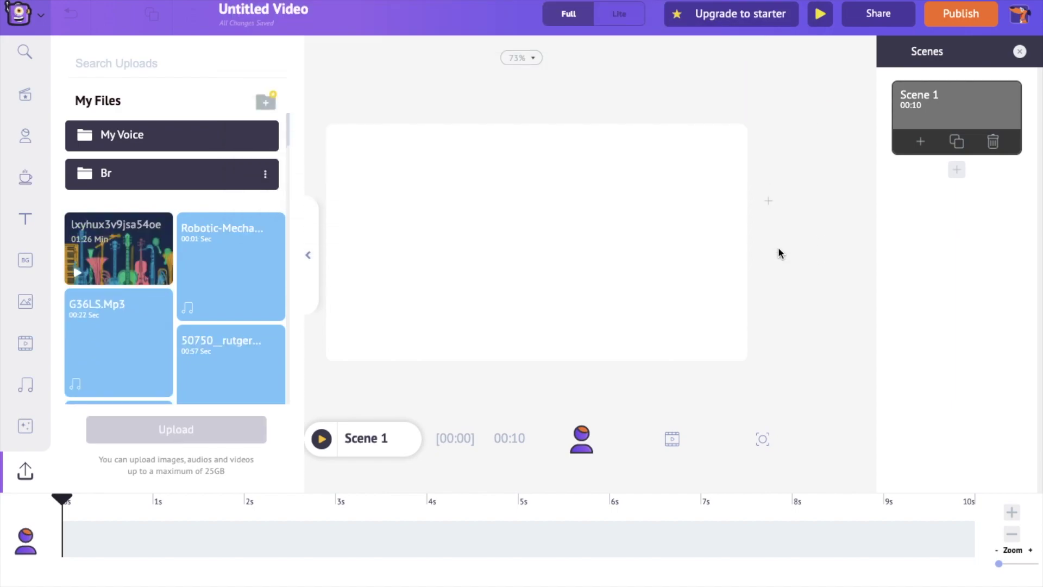
Step: Add the uploaded clip to Scene 1, stretching it to 1:26.7, and open Trim
{"action": "left_click", "coordinate": [122, 247]}
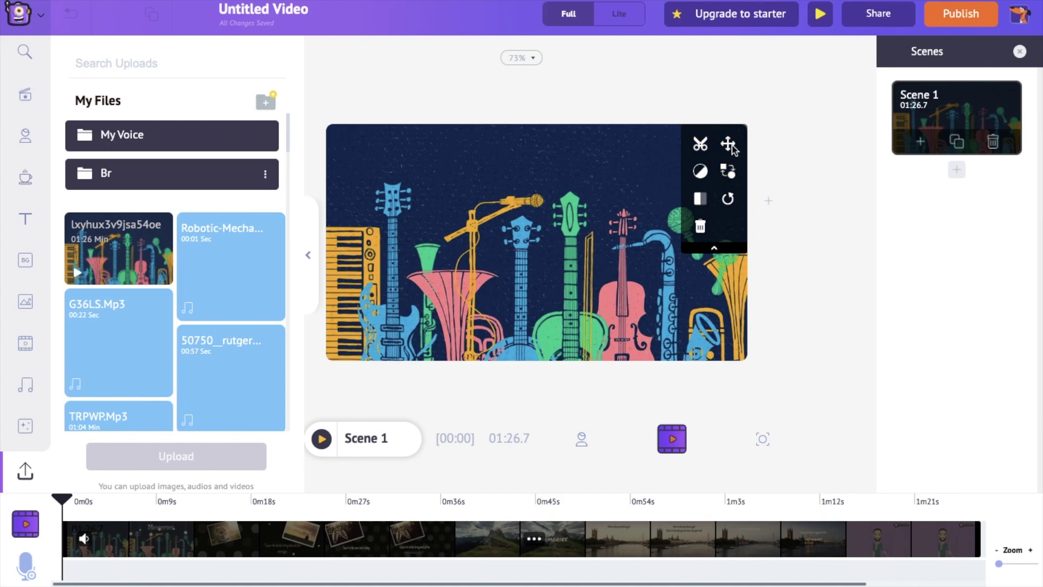
{"action": "left_click", "coordinate": [701, 147]}
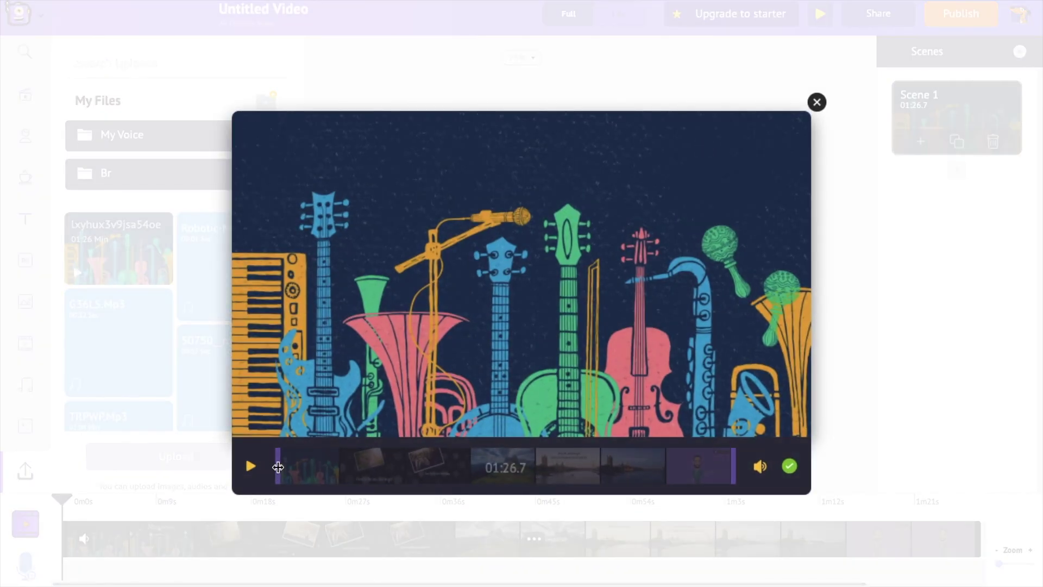
Step: Keep the first 00:20.8 of the instruments clip and apply the trim
{"action": "left_click_drag", "start_coordinate": [277, 466], "coordinate": [327, 477]}
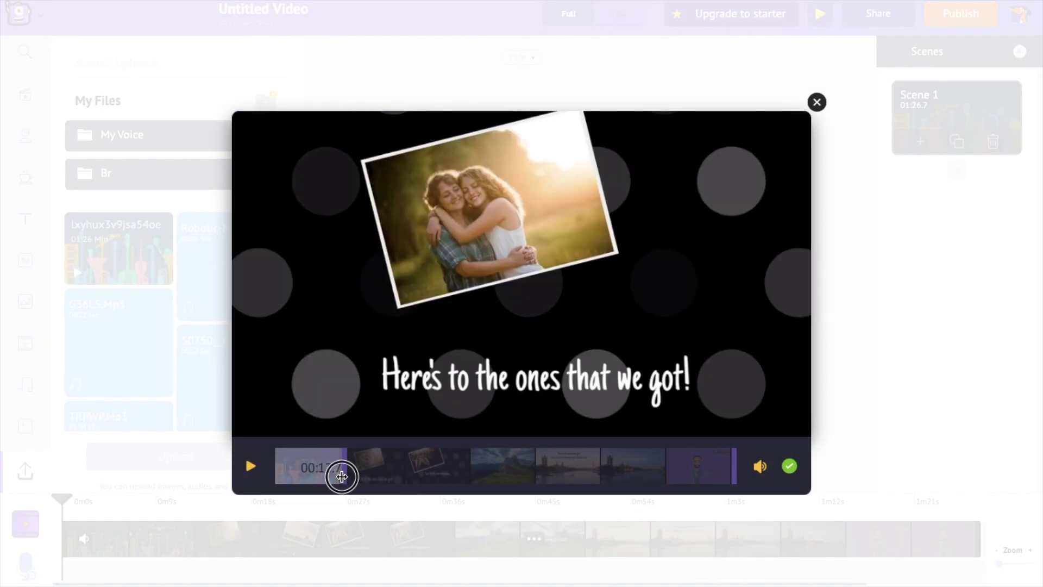
{"action": "left_click_drag", "start_coordinate": [327, 476], "coordinate": [315, 473]}
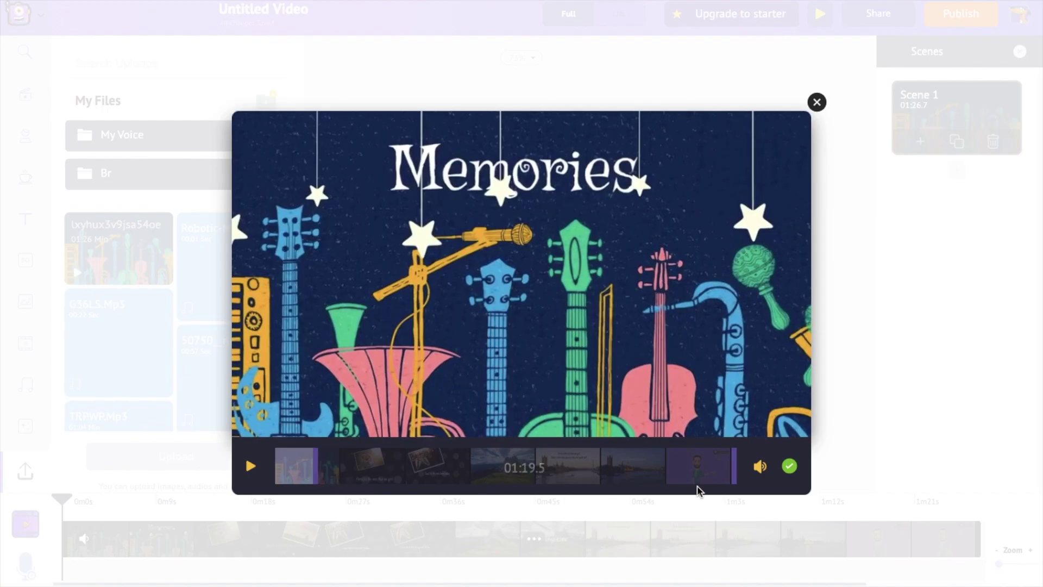
{"action": "left_click_drag", "start_coordinate": [734, 466], "coordinate": [449, 470]}
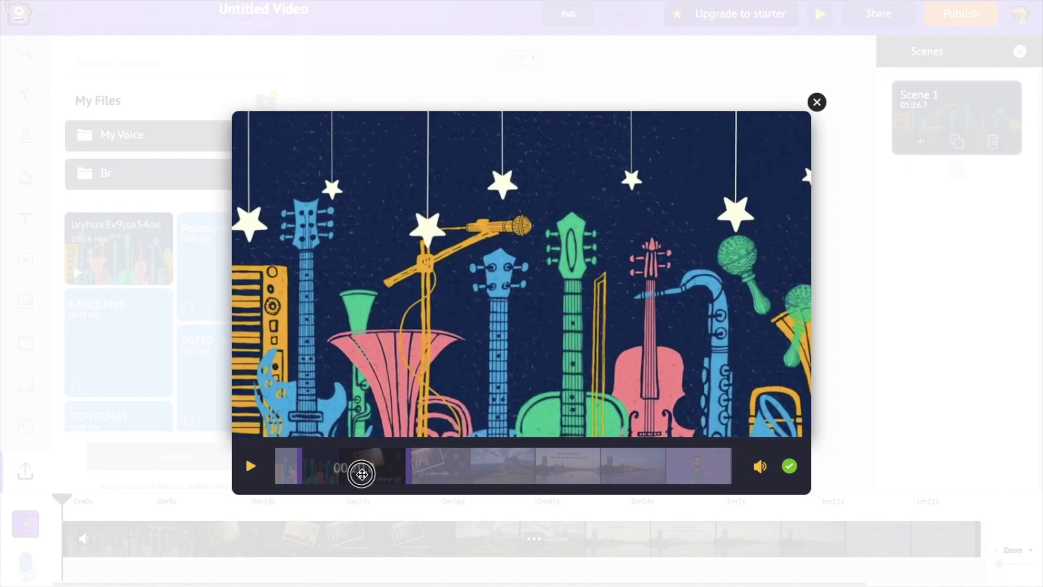
{"action": "left_click_drag", "start_coordinate": [450, 470], "coordinate": [315, 466]}
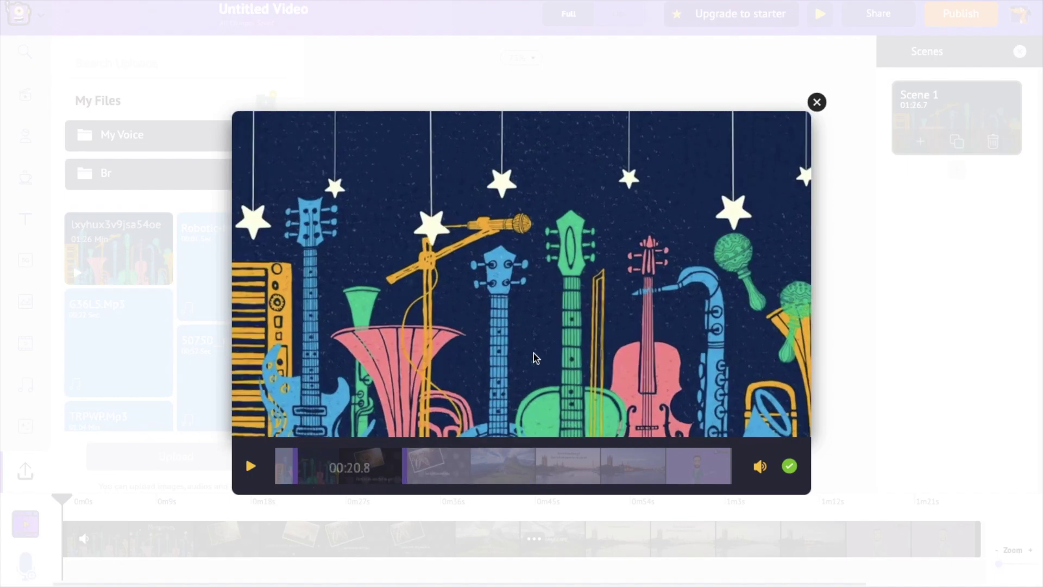
{"action": "left_click", "coordinate": [791, 467]}
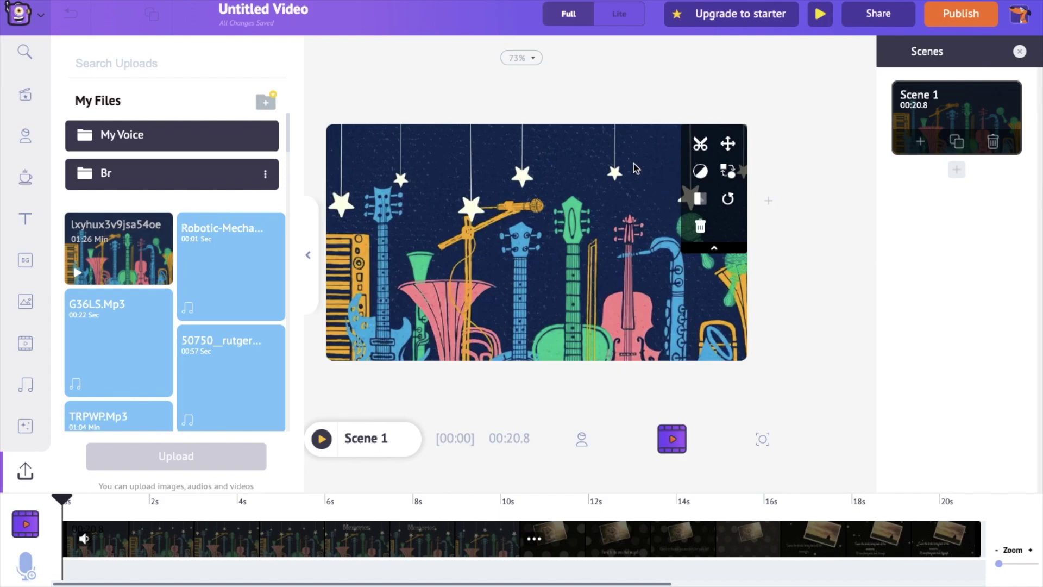
Step: Add an empty 10-second Scene 2 running from 00:20.8 to 00:30.8
{"action": "left_click", "coordinate": [957, 177]}
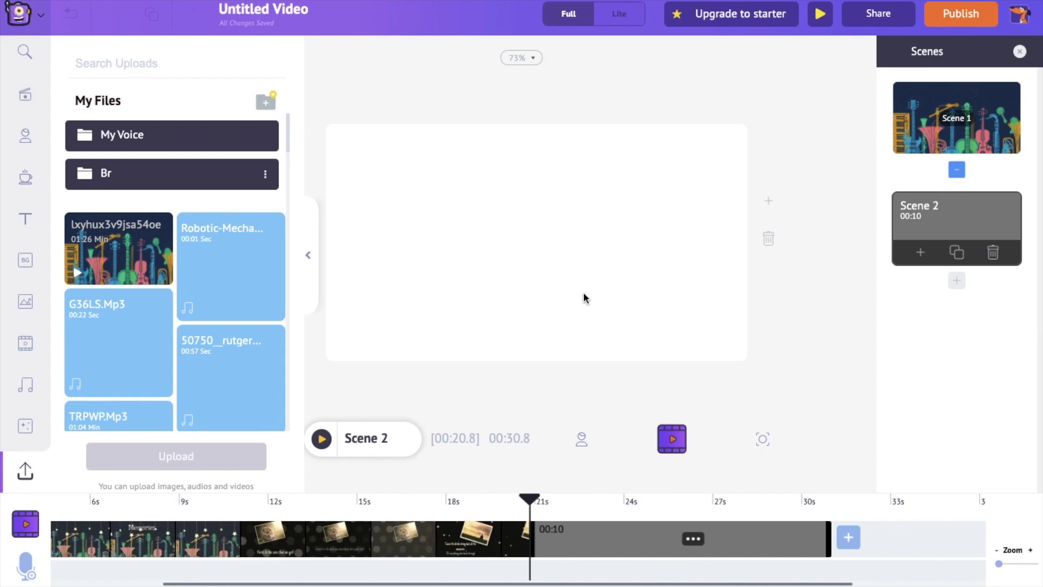
Step: Download 'Untitled Video' as an HD 720p MP4
{"action": "left_click", "coordinate": [949, 21]}
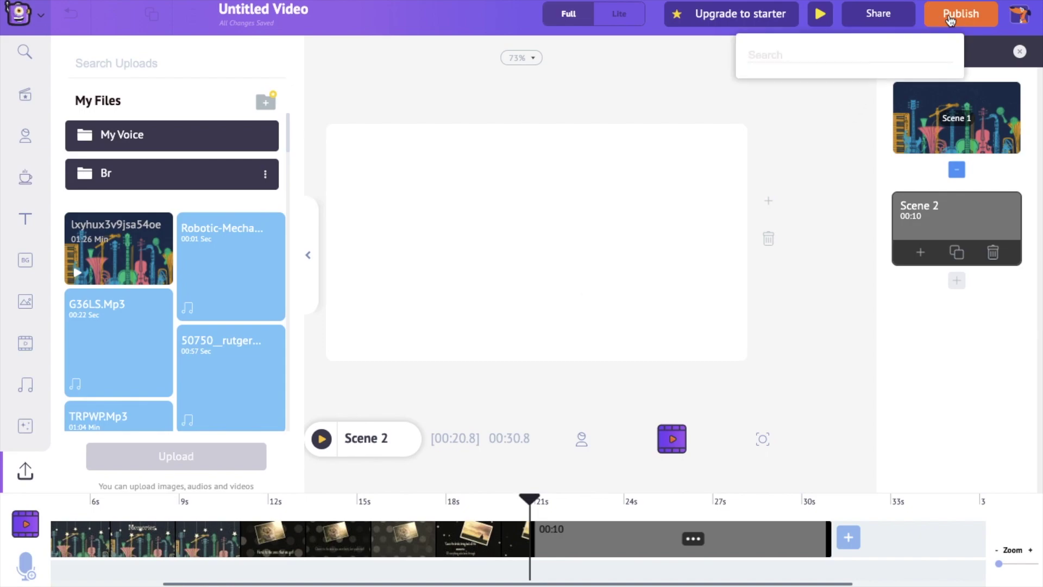
{"action": "left_click", "coordinate": [872, 87]}
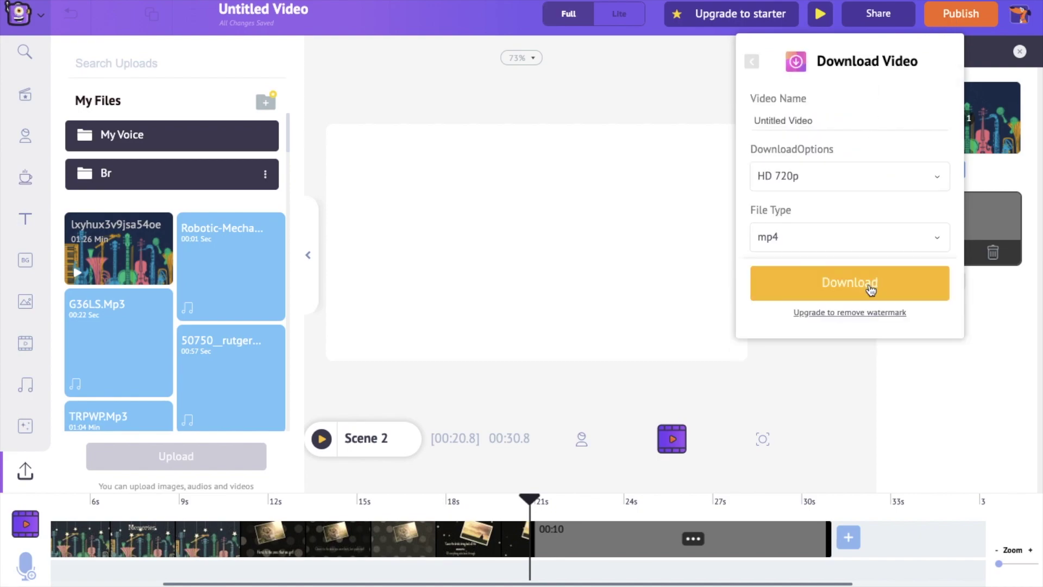
{"action": "left_click", "coordinate": [870, 289]}
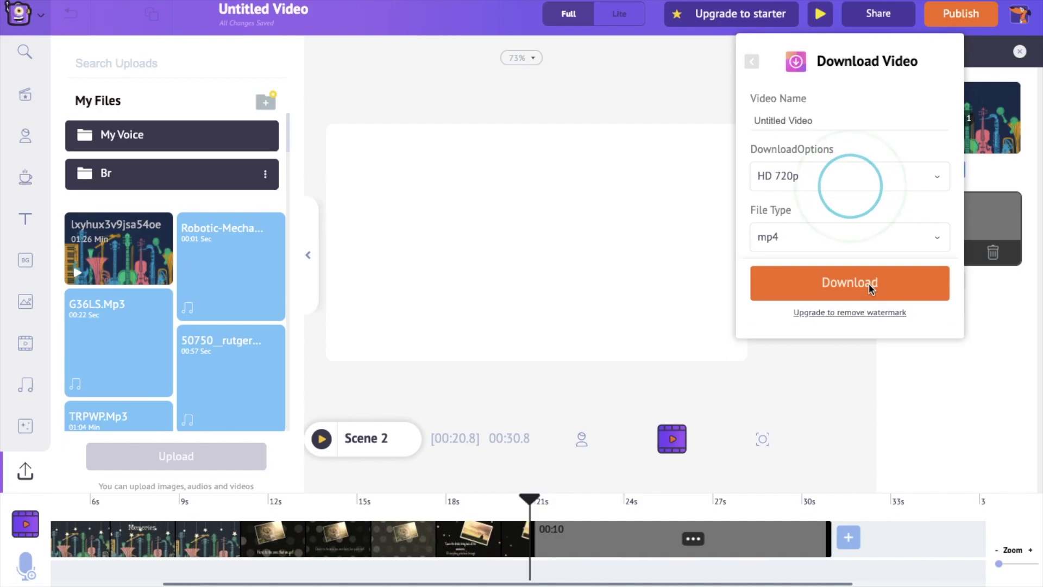